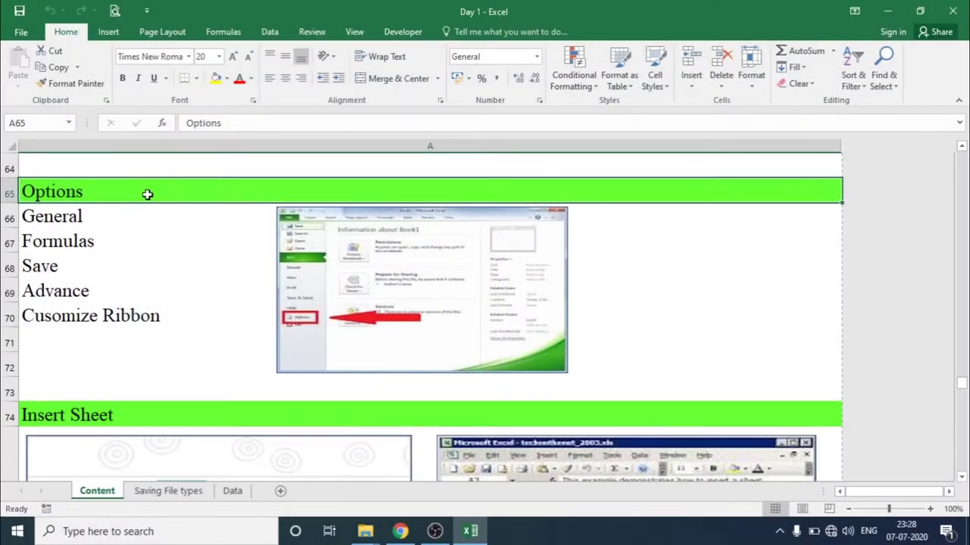
Step: Open Excel Options from the File backstage, showing the General page with Body Font size 11
click(16, 31)
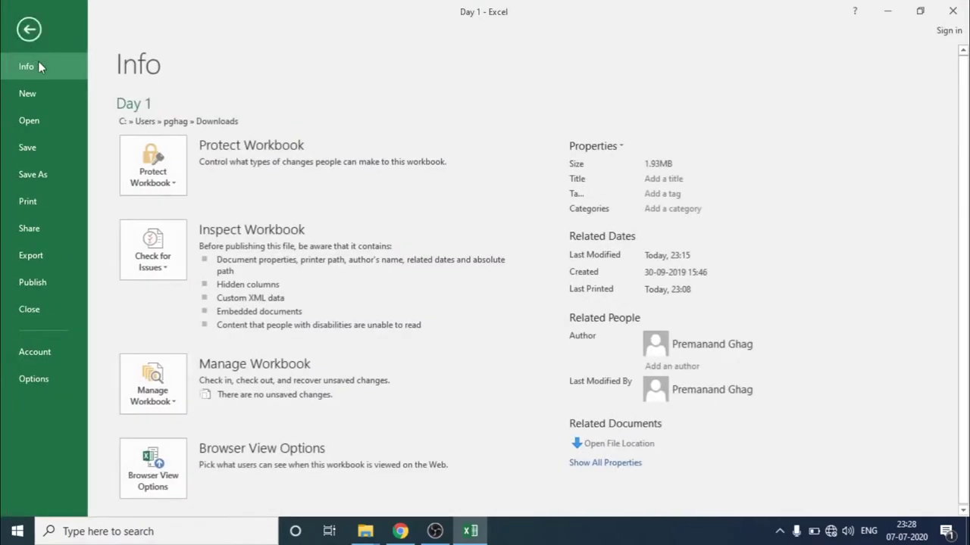
click(34, 378)
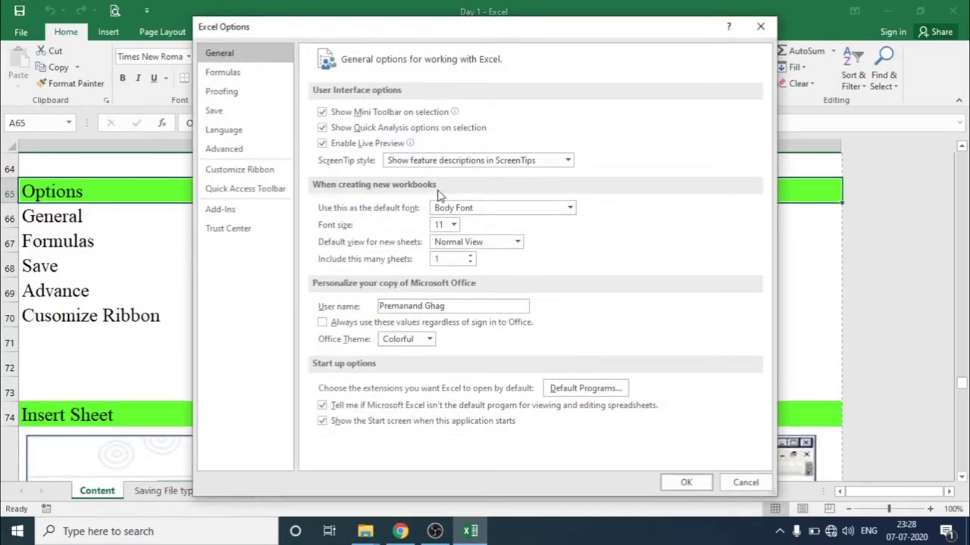
mouse_move(342, 152)
Step: Choose Times New Roman from the default font list, keeping size 11
click(466, 207)
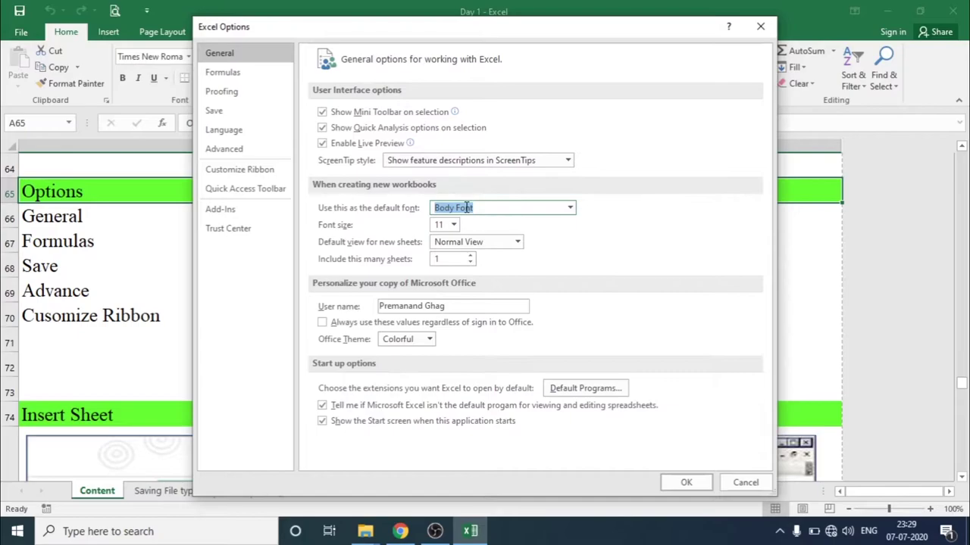
text(time)
key(BackSpace)
key(BackSpace)
key(BackSpace)
click(570, 208)
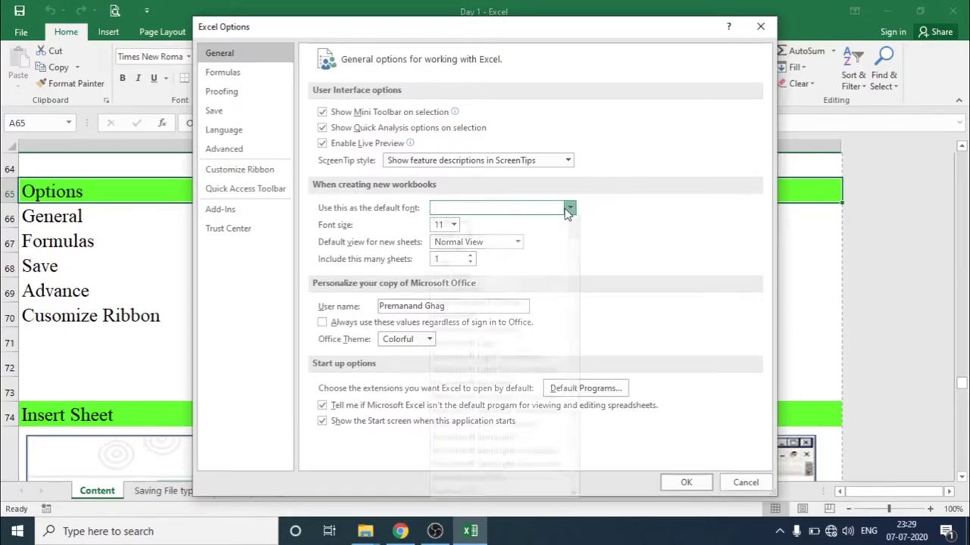
key(Down)
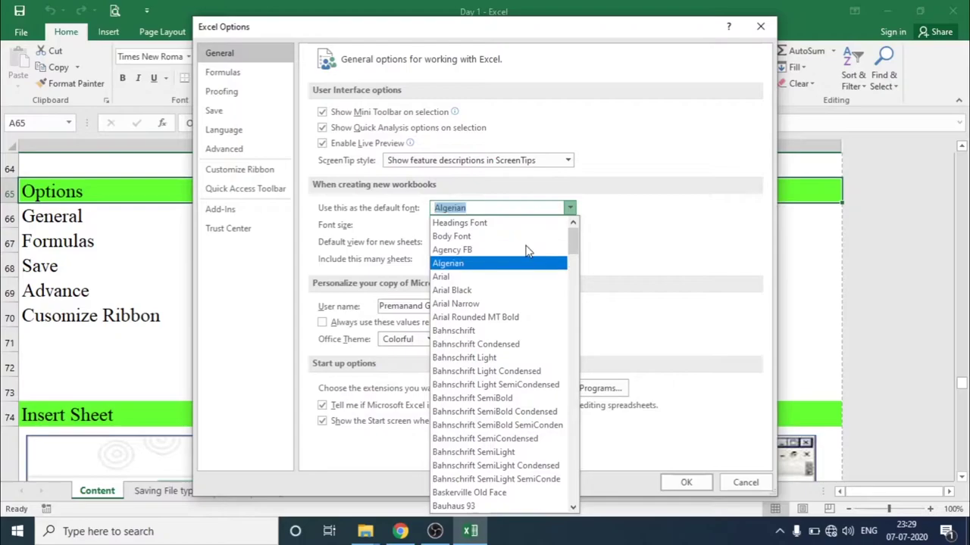
text(t)
key(Down)
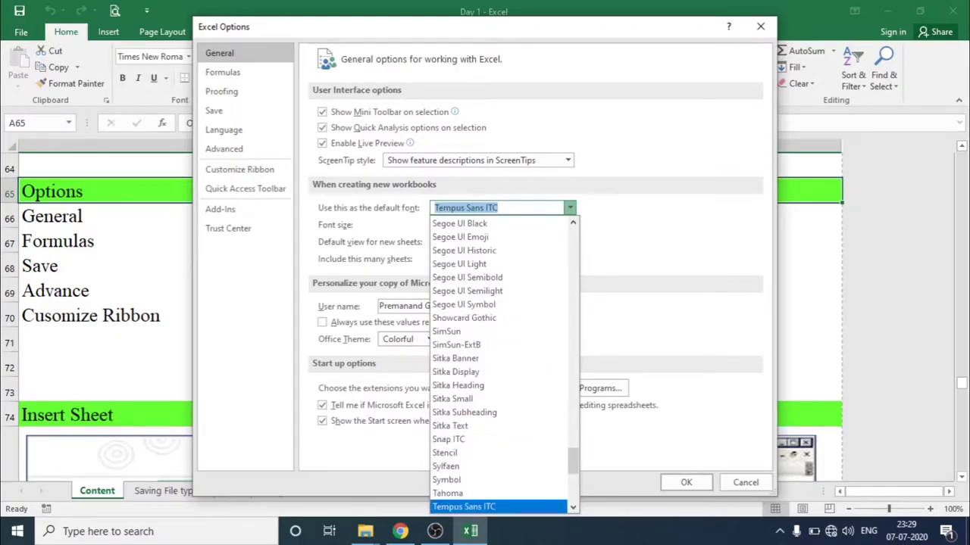
key(Down)
key(Down)
key(Up)
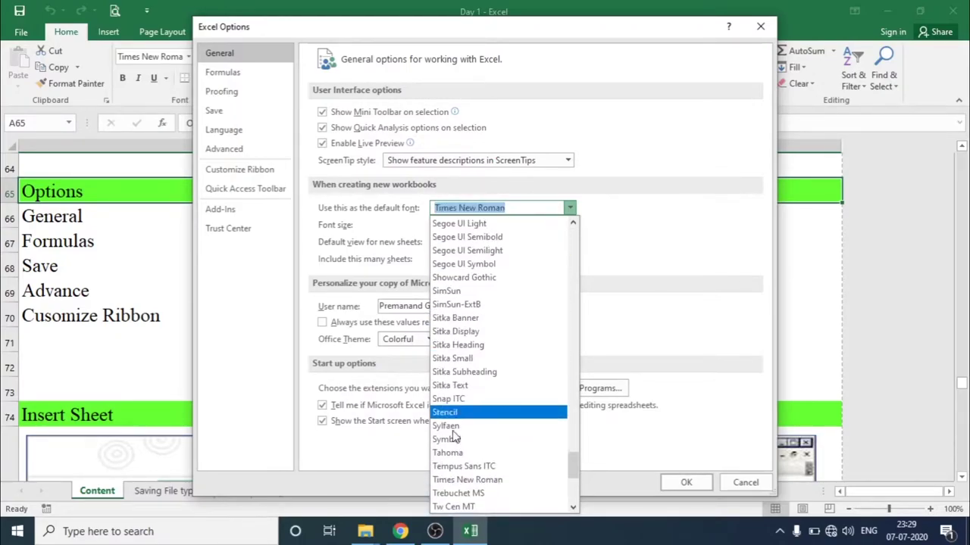
click(484, 481)
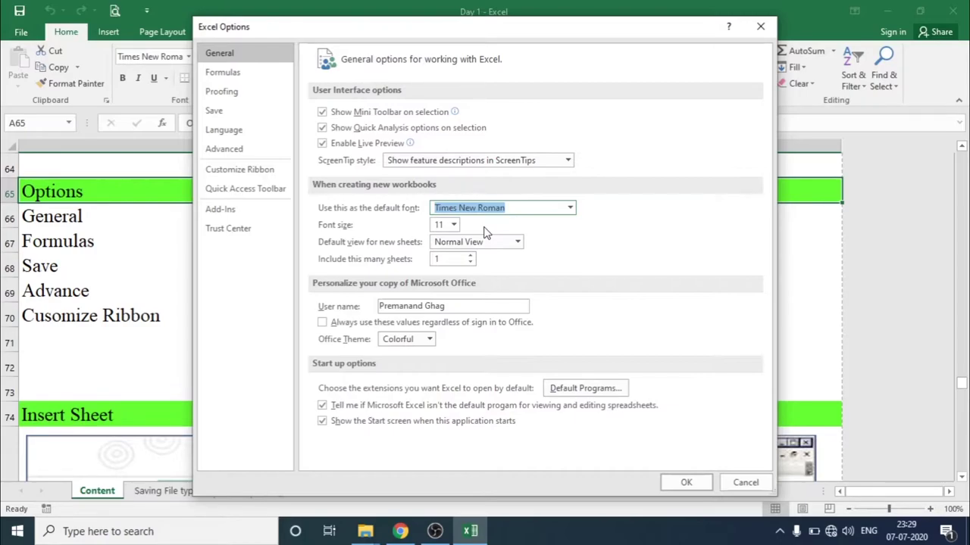
Step: Pick 12 as the default font size and keep Normal View as the default view
click(453, 225)
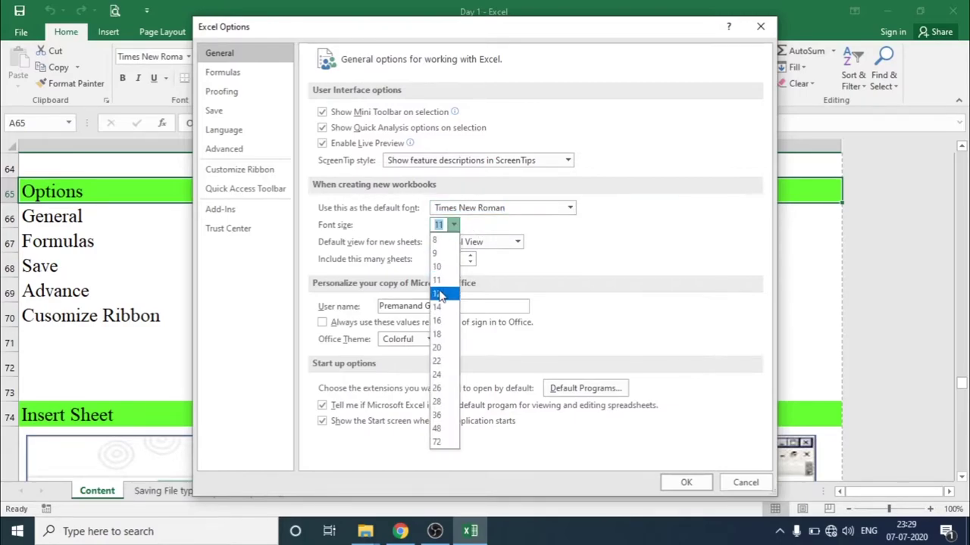
click(445, 293)
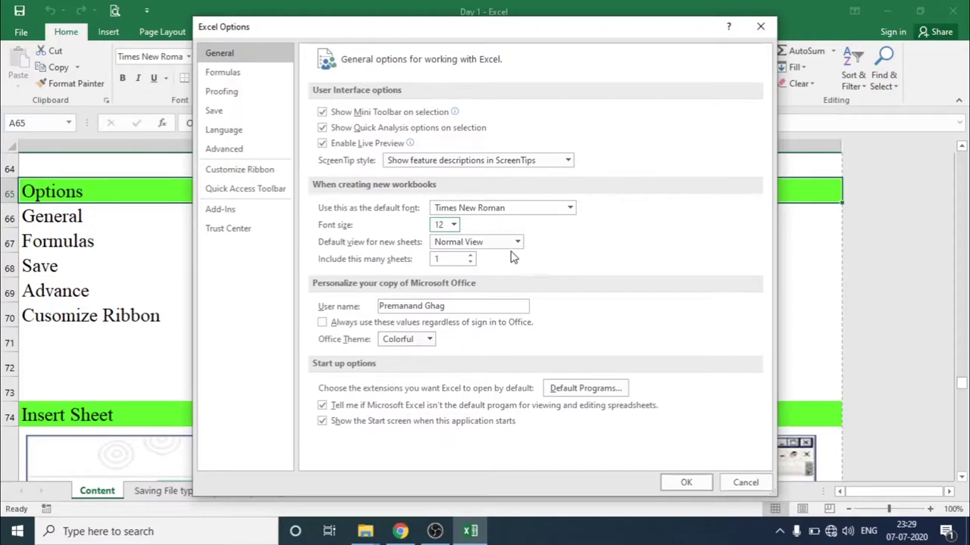
click(518, 246)
click(517, 246)
click(447, 260)
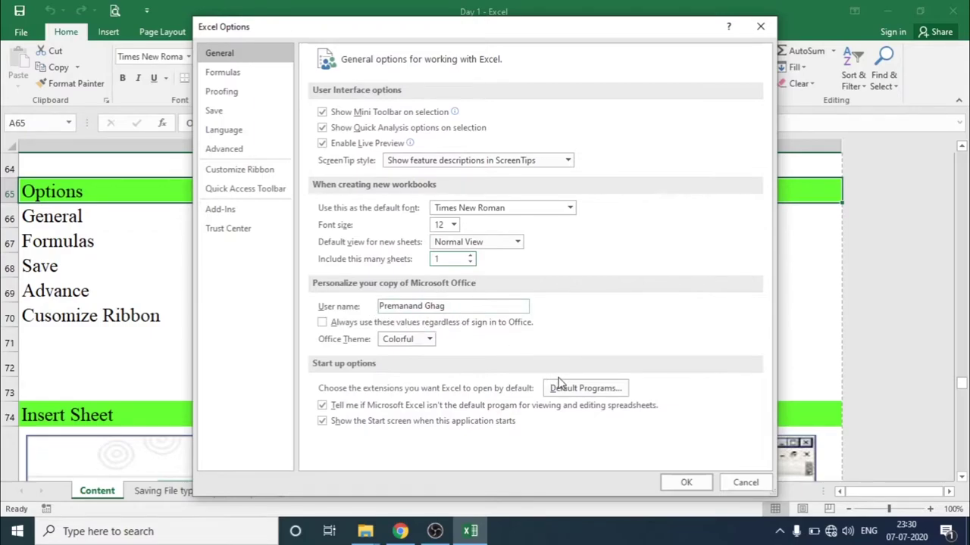
Step: Browse the Formulas and Proofing pages, then show the Save page with AutoRecover every 10 minutes
click(218, 72)
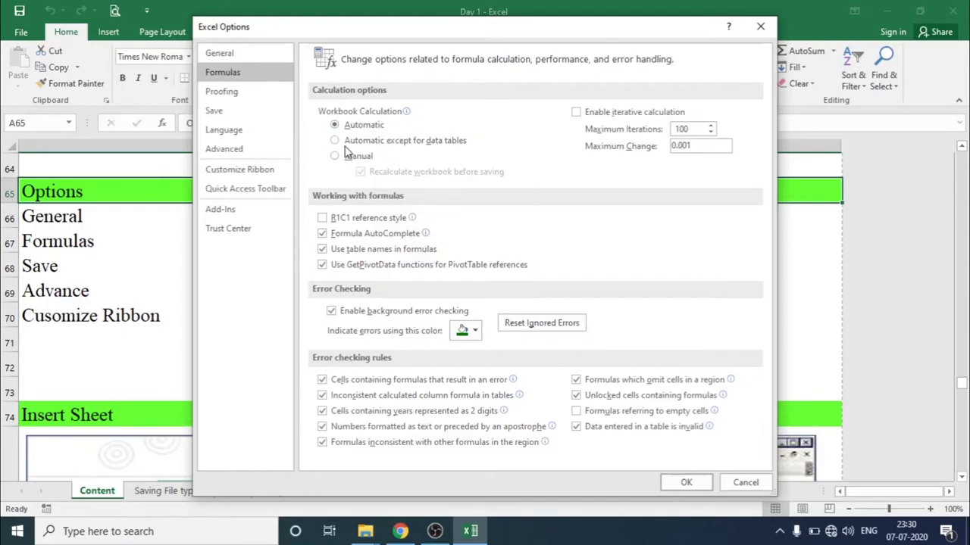
mouse_move(338, 127)
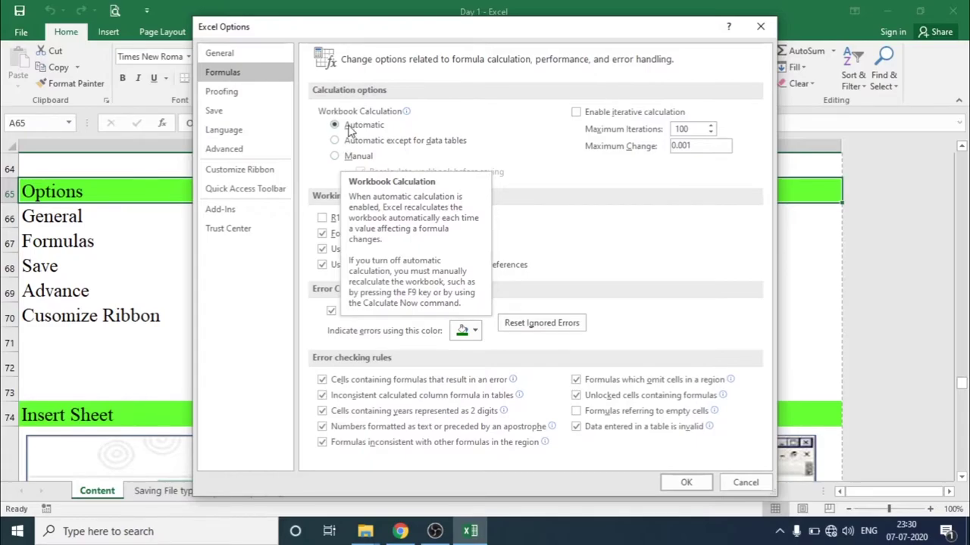
click(231, 99)
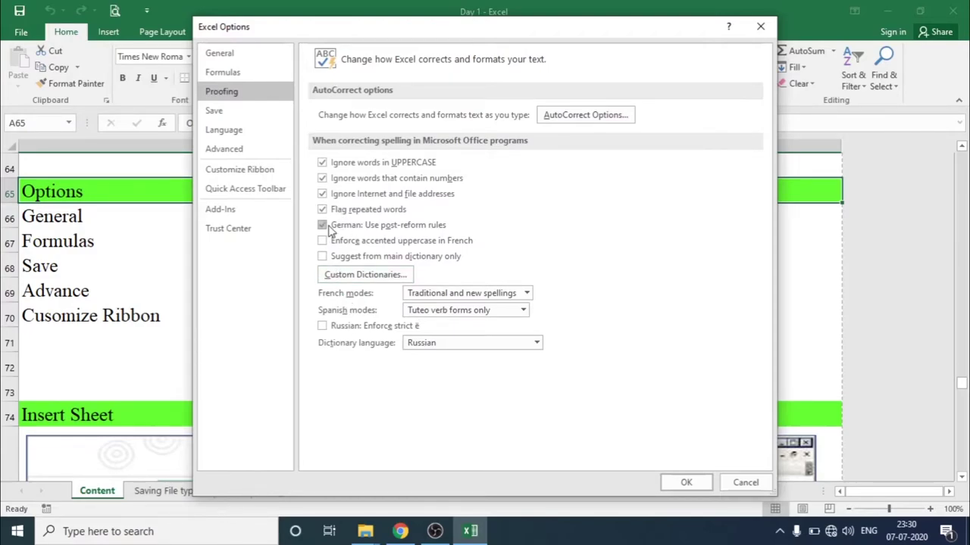
click(220, 112)
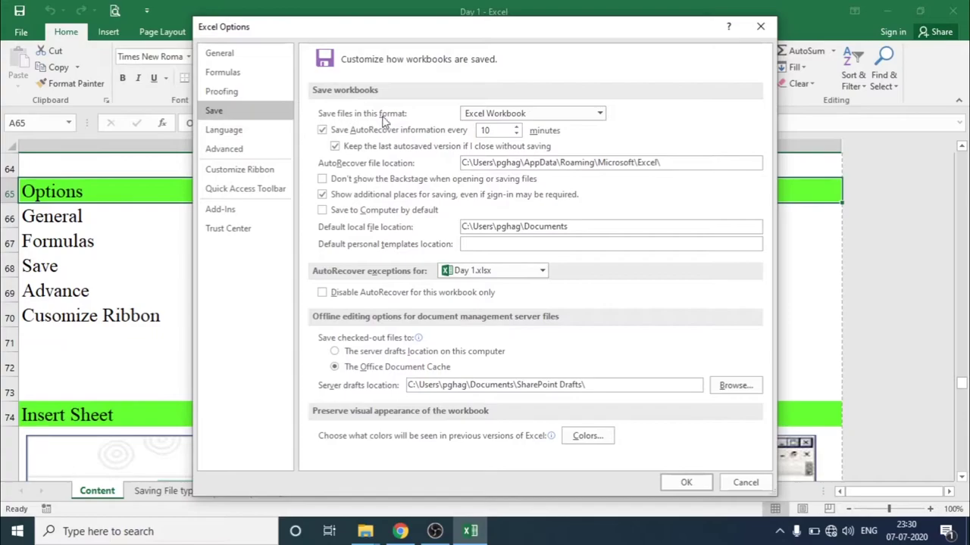
click(505, 119)
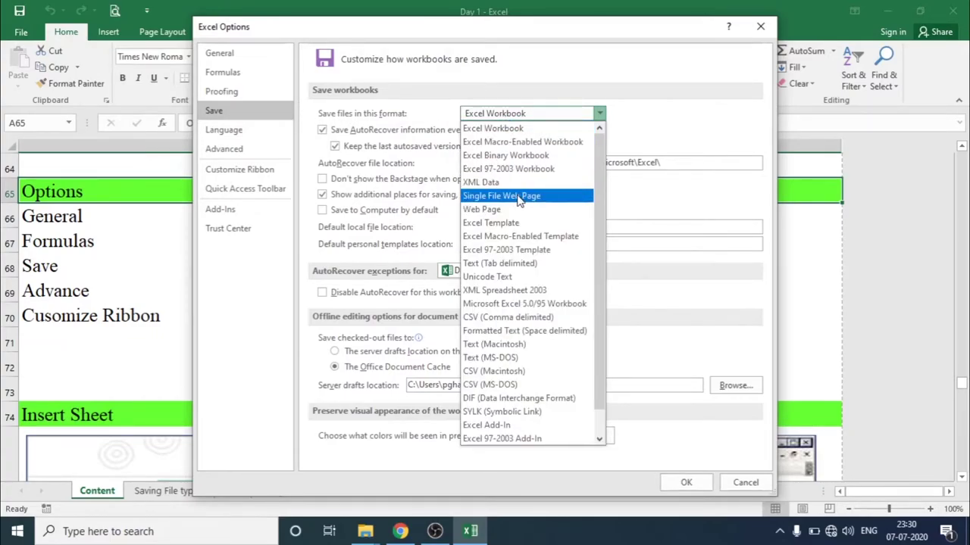
click(638, 131)
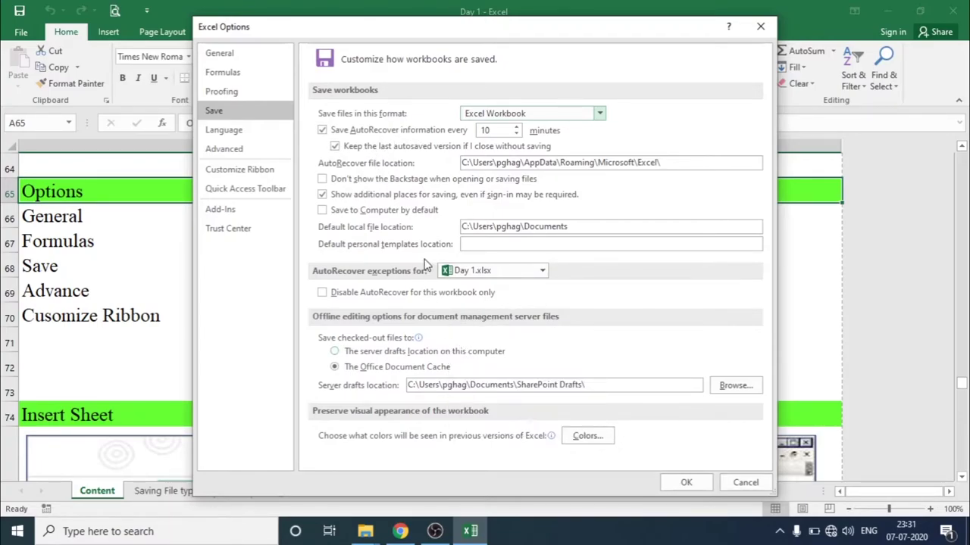
Step: Browse the Language and Advanced pages, then show the Customize the Ribbon page
click(249, 132)
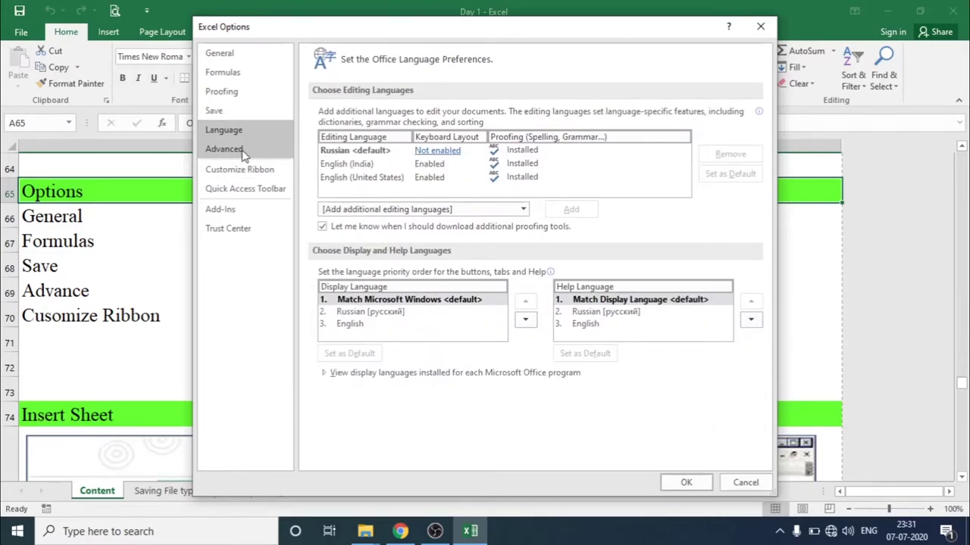
click(242, 150)
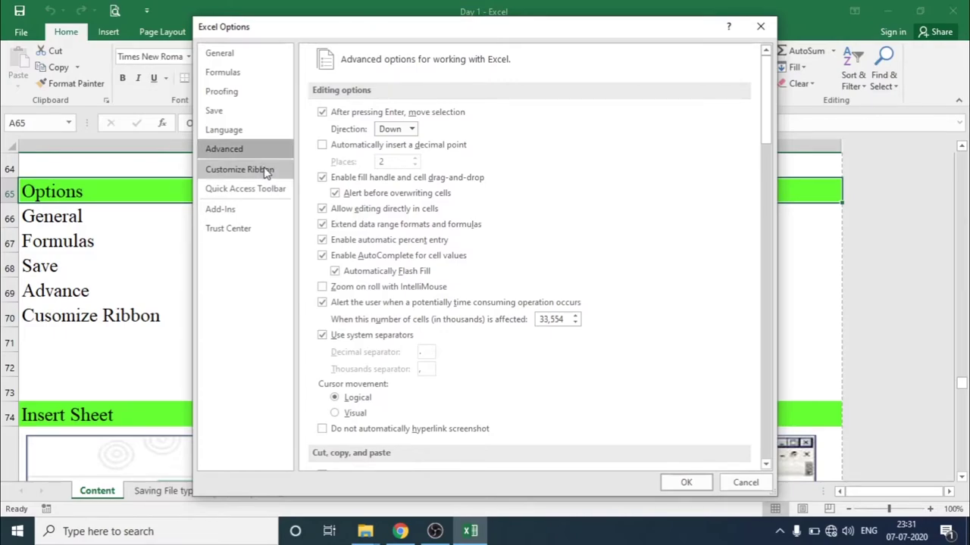
click(266, 170)
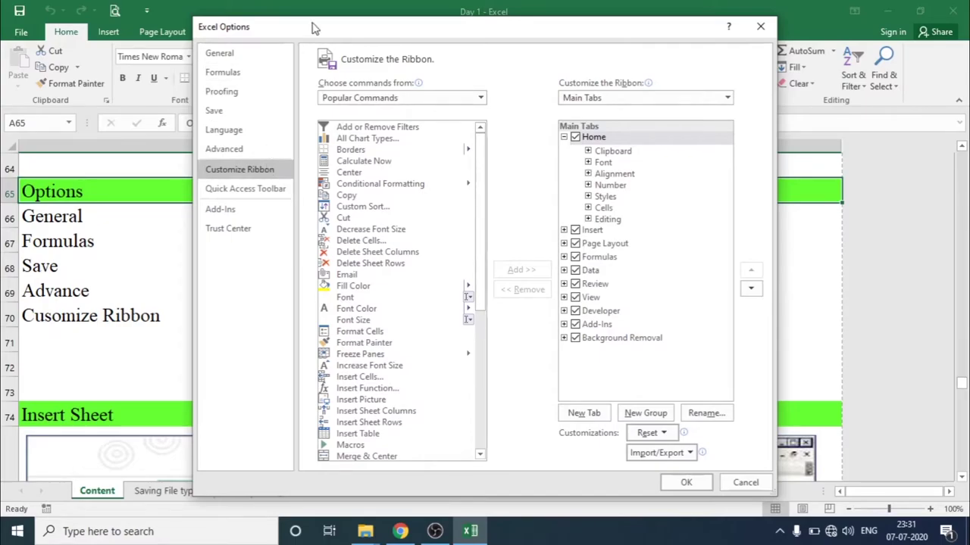
mouse_move(313, 27)
mouse_down()
mouse_move(241, 127)
mouse_move(239, 119)
mouse_up()
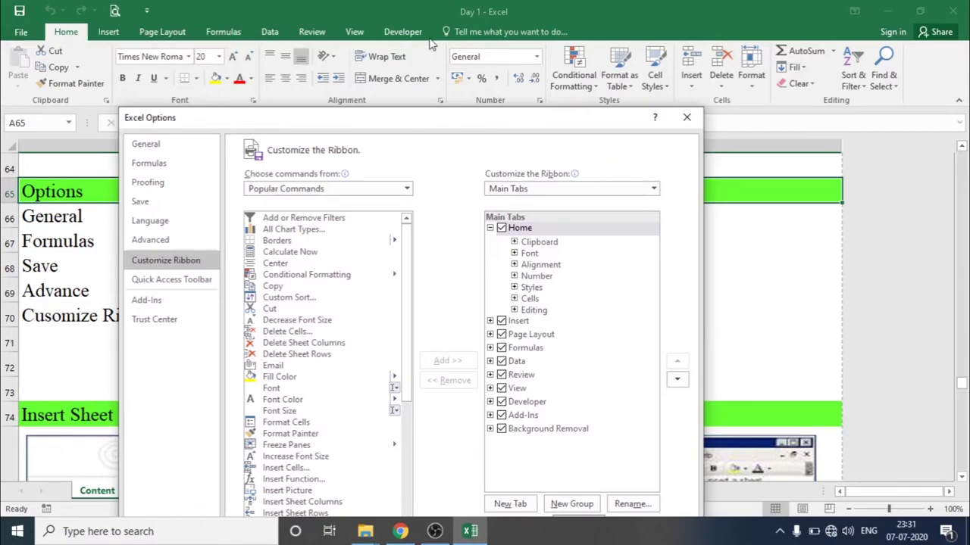
drag(314, 121, 327, 22)
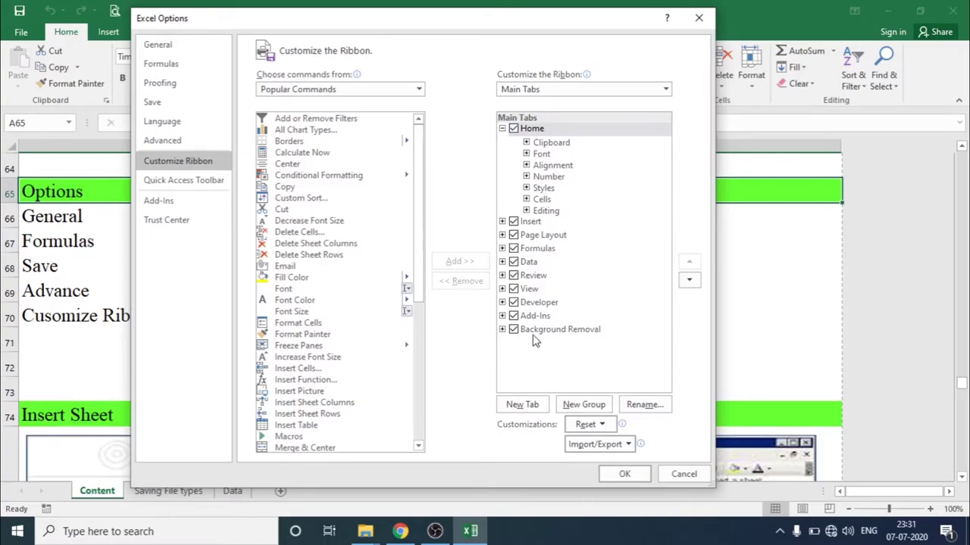
drag(493, 22, 481, 62)
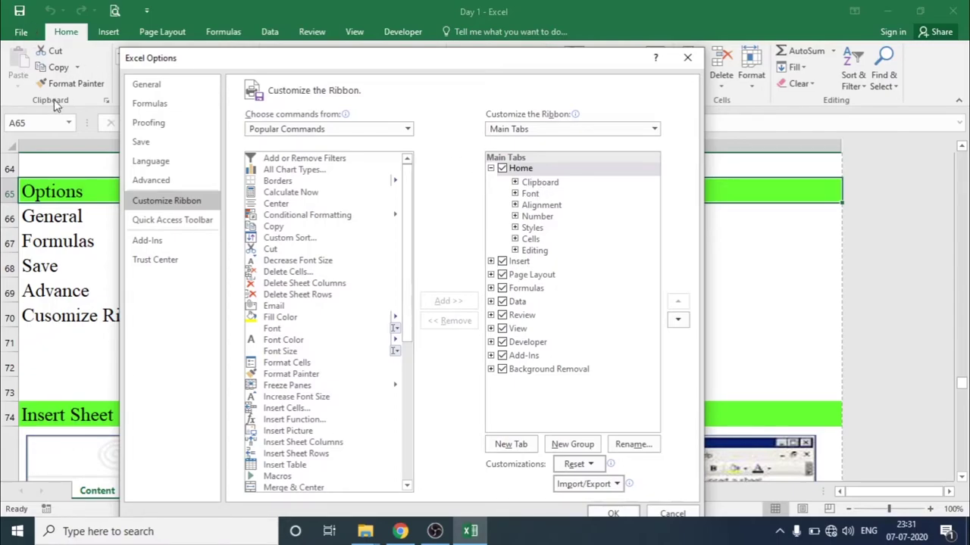
Step: Uncheck Developer in the Main Tabs tree and confirm the Options dialog with OK
click(491, 261)
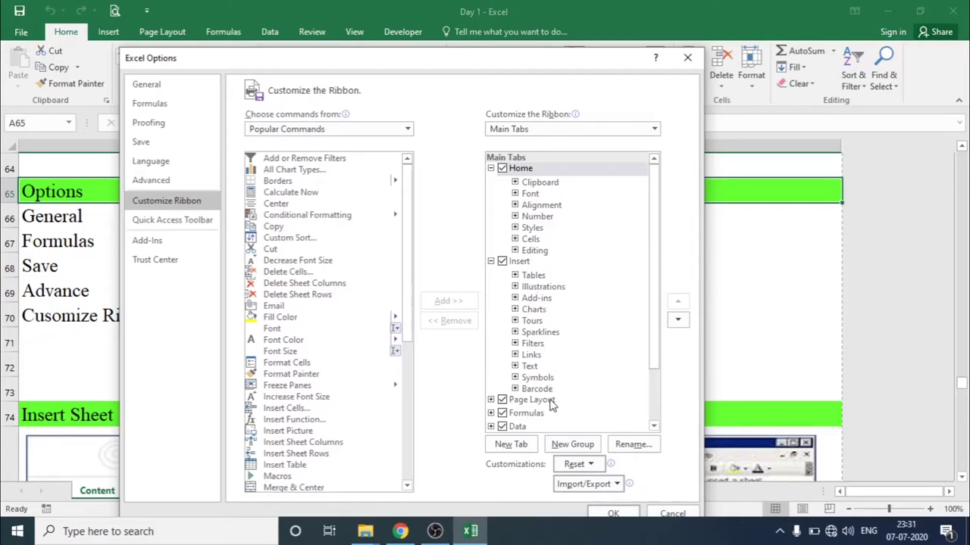
click(491, 261)
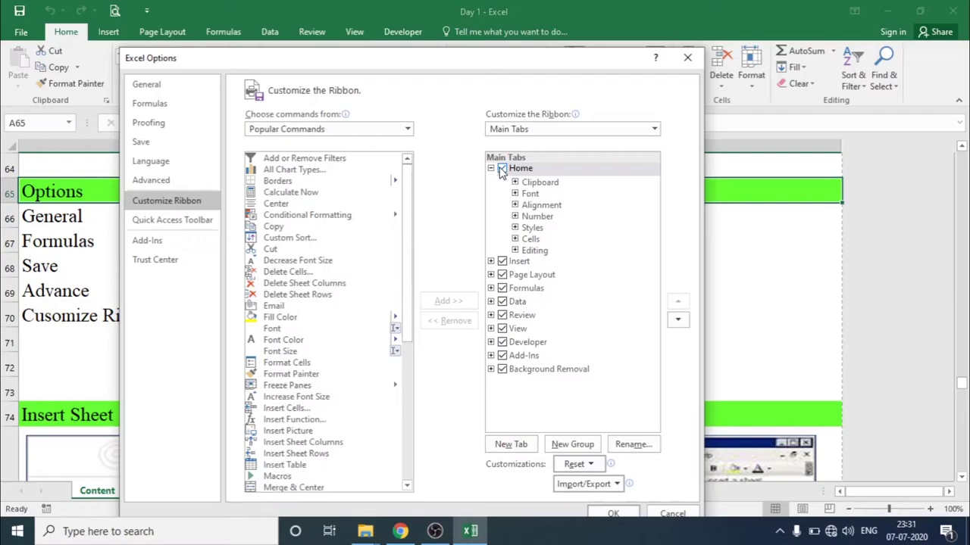
click(502, 348)
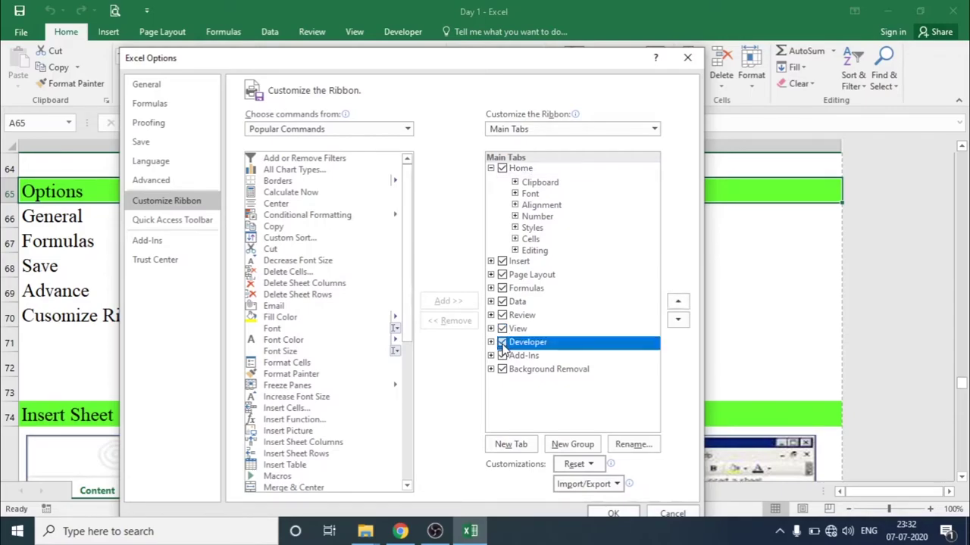
click(501, 343)
drag(457, 69, 454, 72)
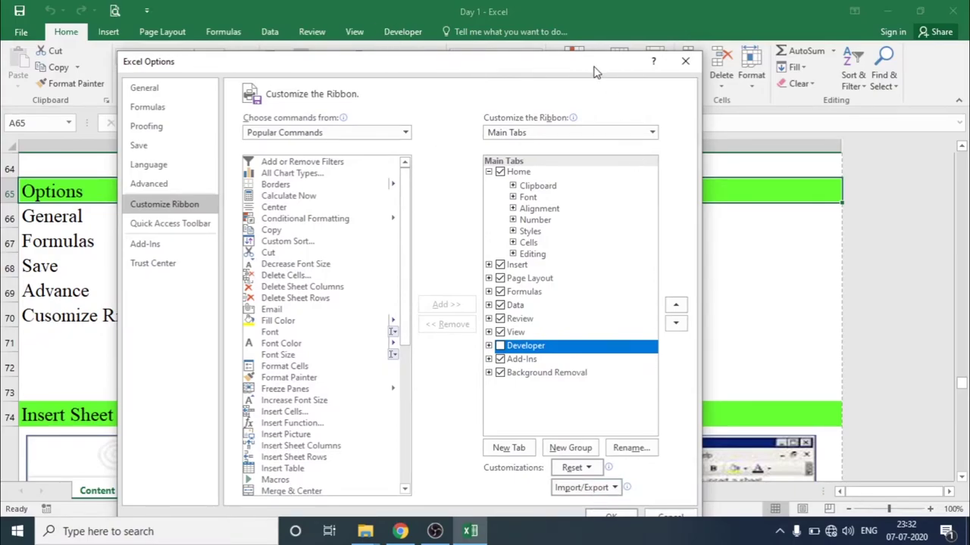
drag(600, 69, 616, 32)
click(626, 480)
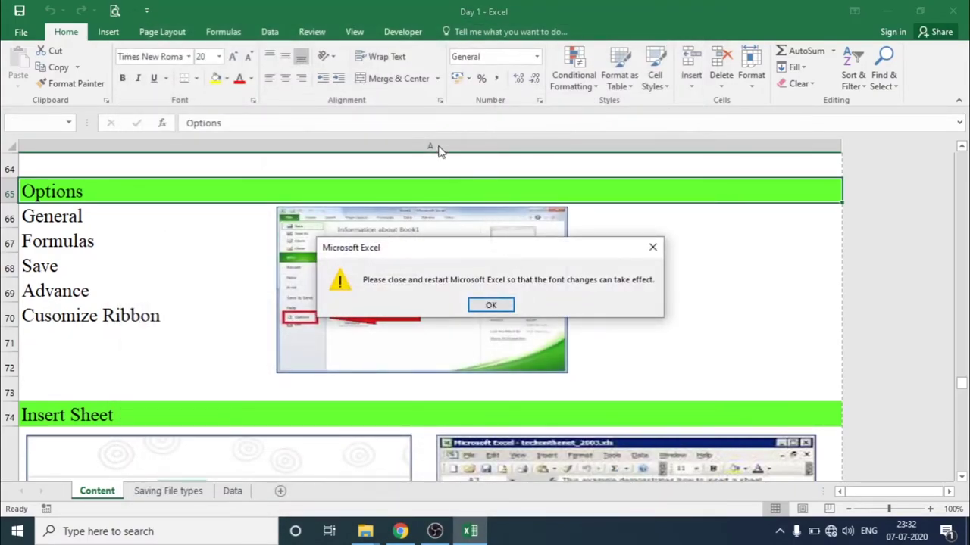
Step: Dismiss the restart message, then re-check Developer under Customize Ribbon and confirm with OK
click(491, 305)
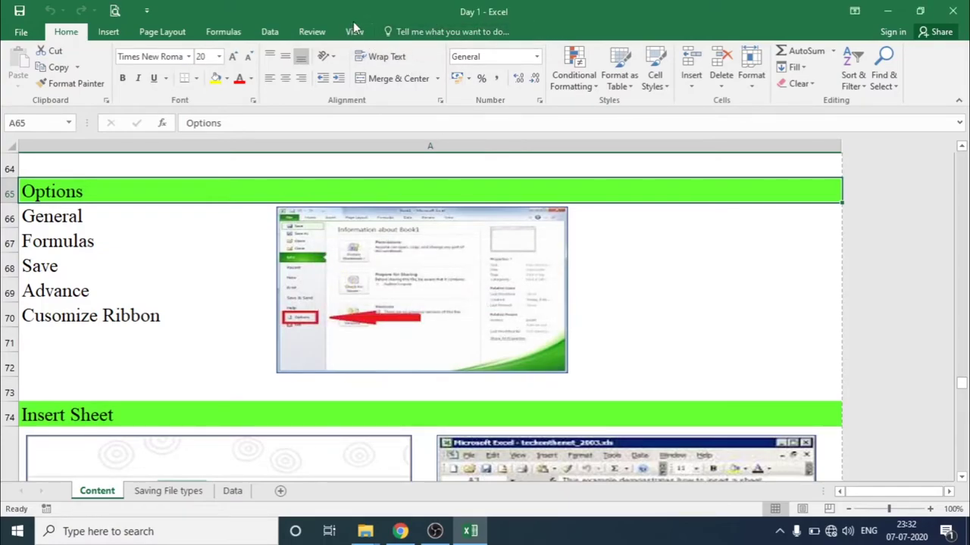
click(22, 32)
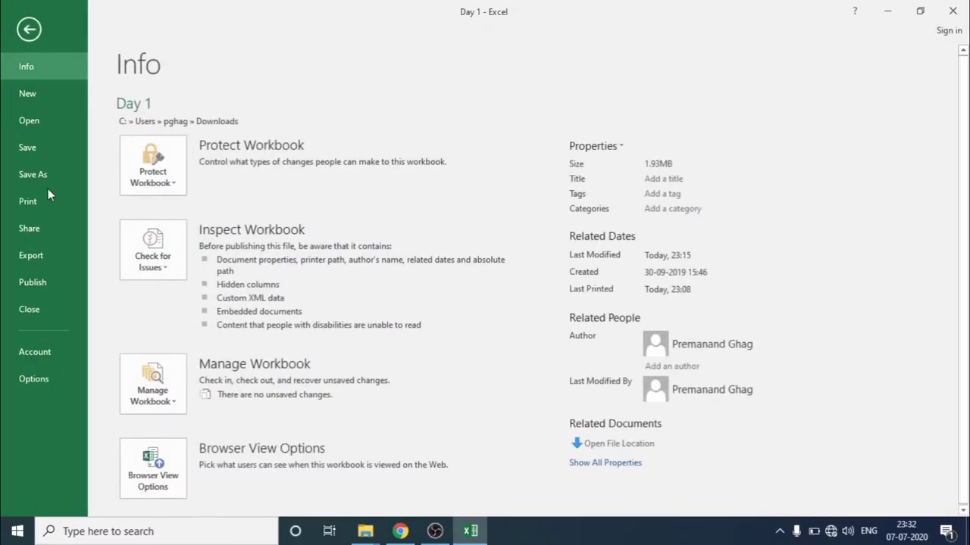
click(34, 378)
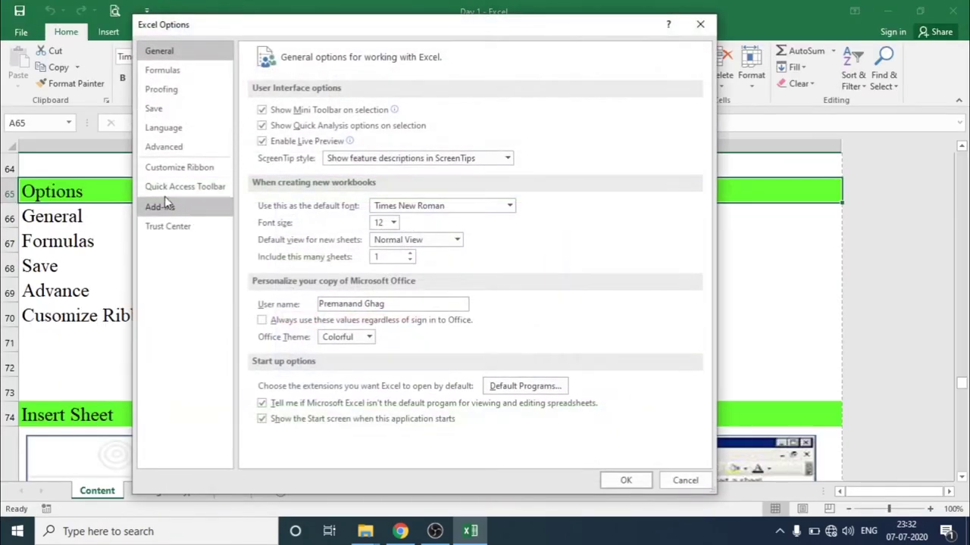
click(170, 173)
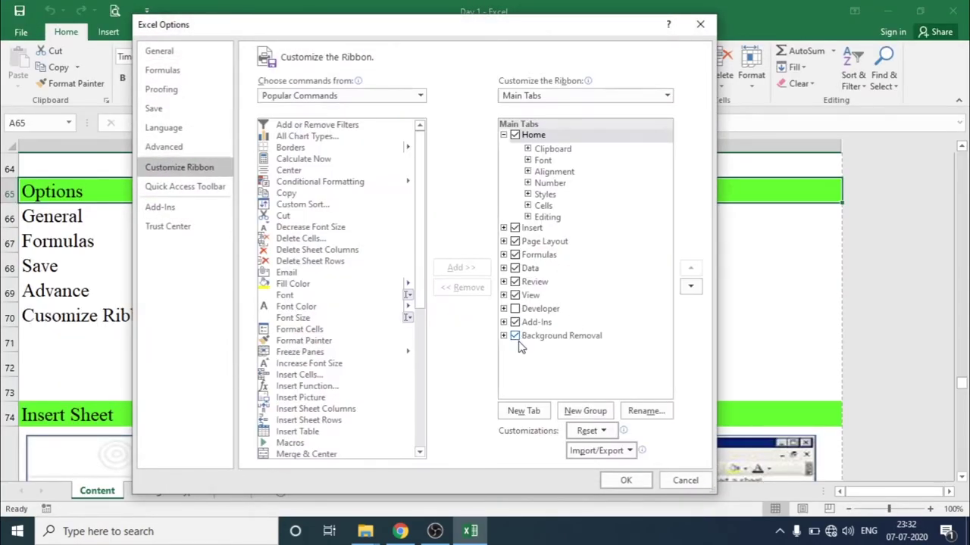
click(515, 310)
click(615, 480)
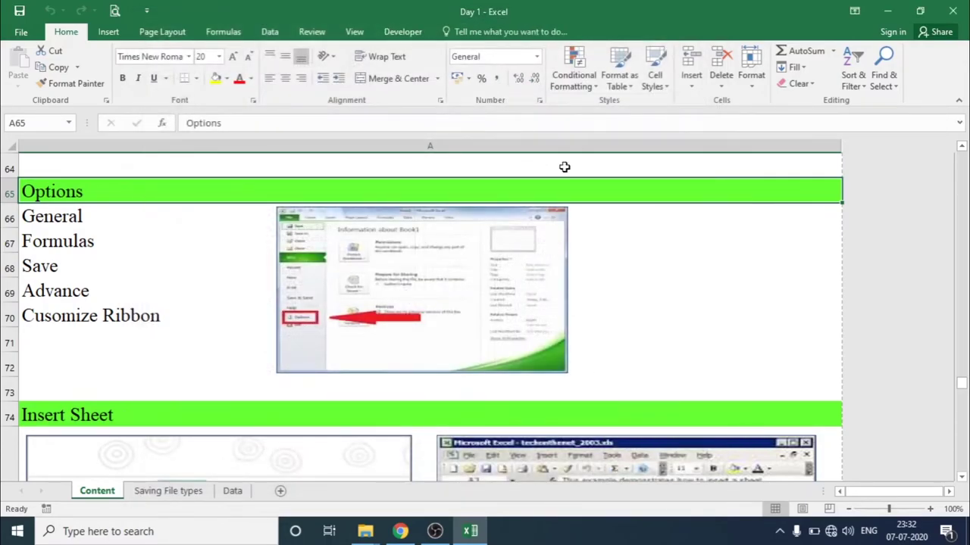
Step: Reopen Excel Options at the Customize the Ribbon page
click(22, 32)
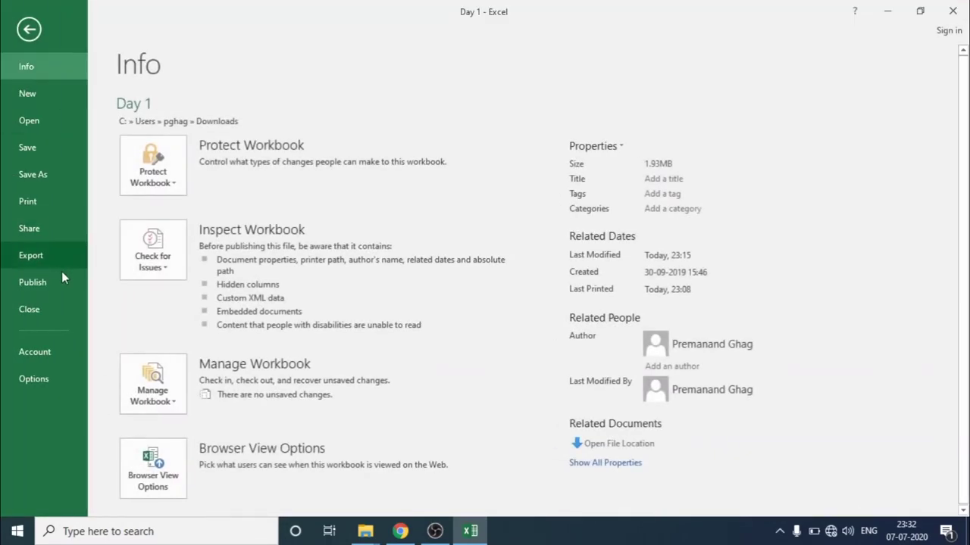
click(44, 381)
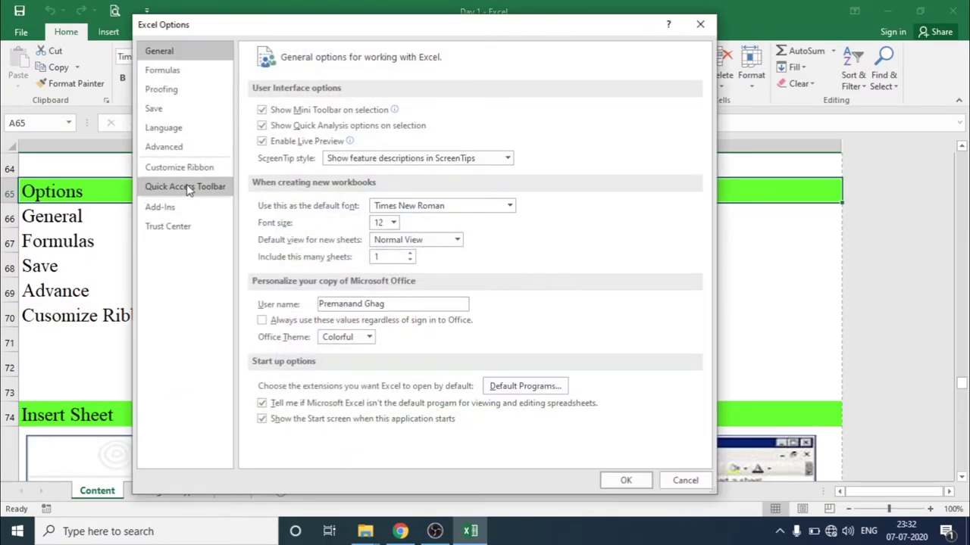
click(189, 167)
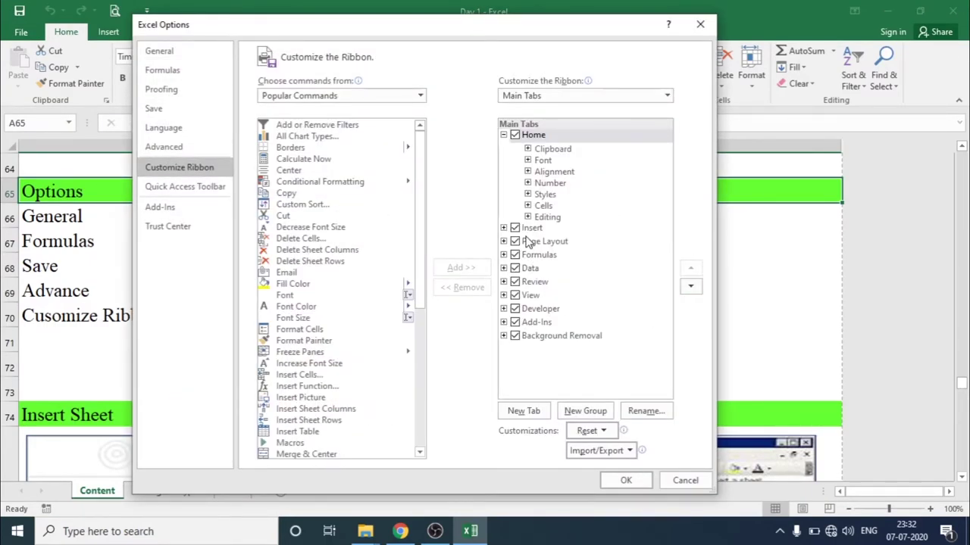
Step: Add Camera from All Commands to the Quick Access Toolbar and confirm with OK
click(152, 188)
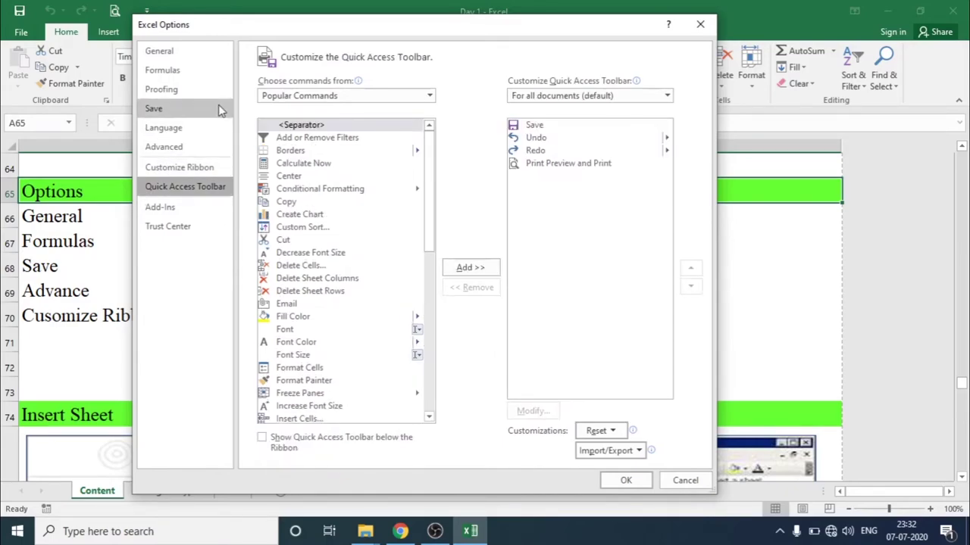
drag(285, 31, 285, 50)
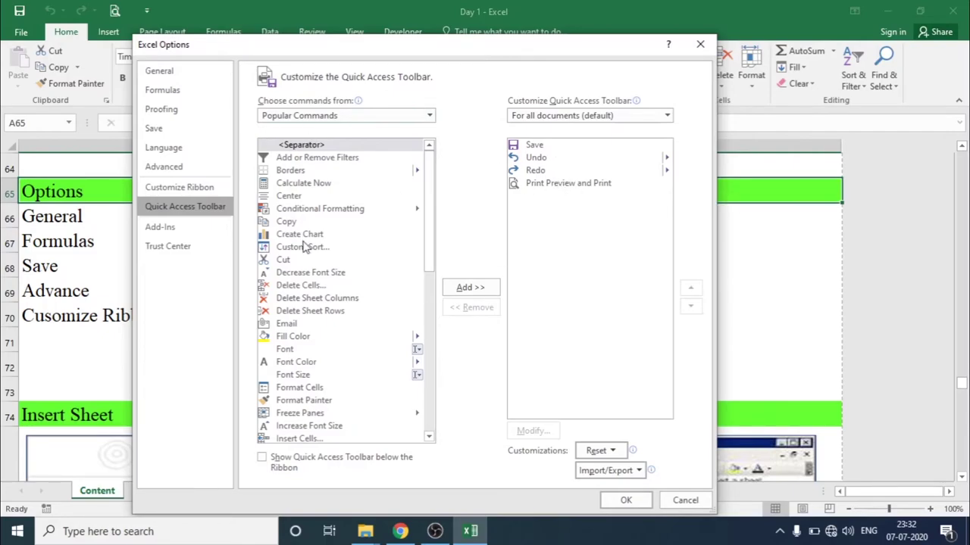
click(401, 120)
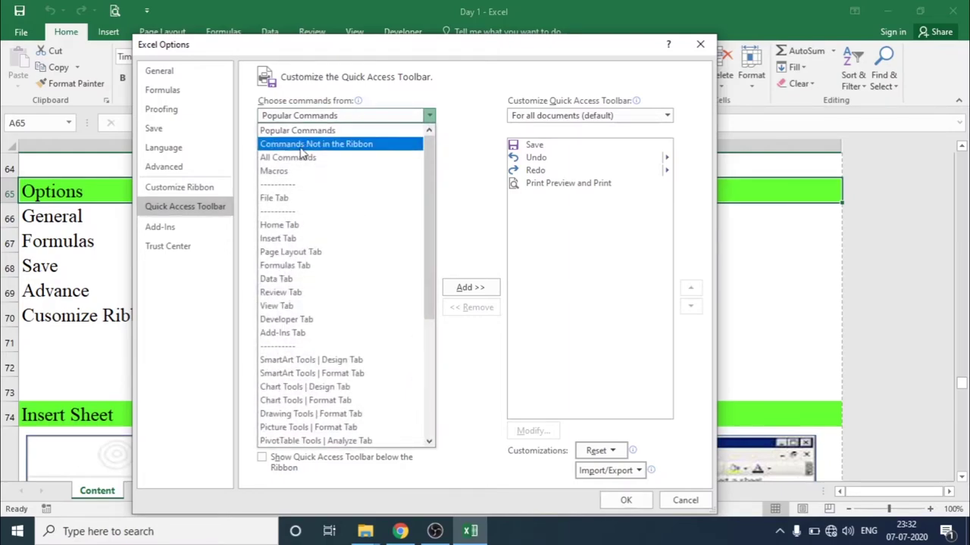
click(307, 156)
click(296, 174)
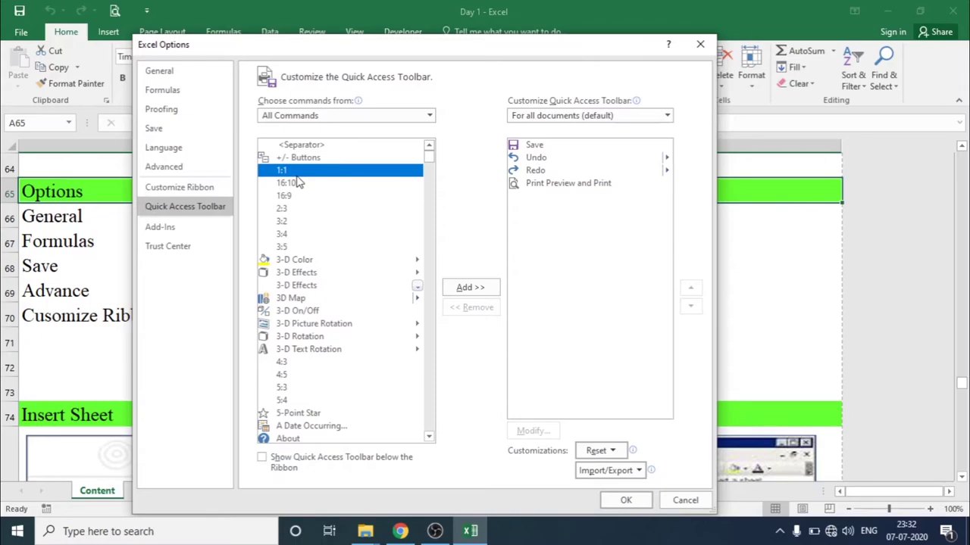
key(c)
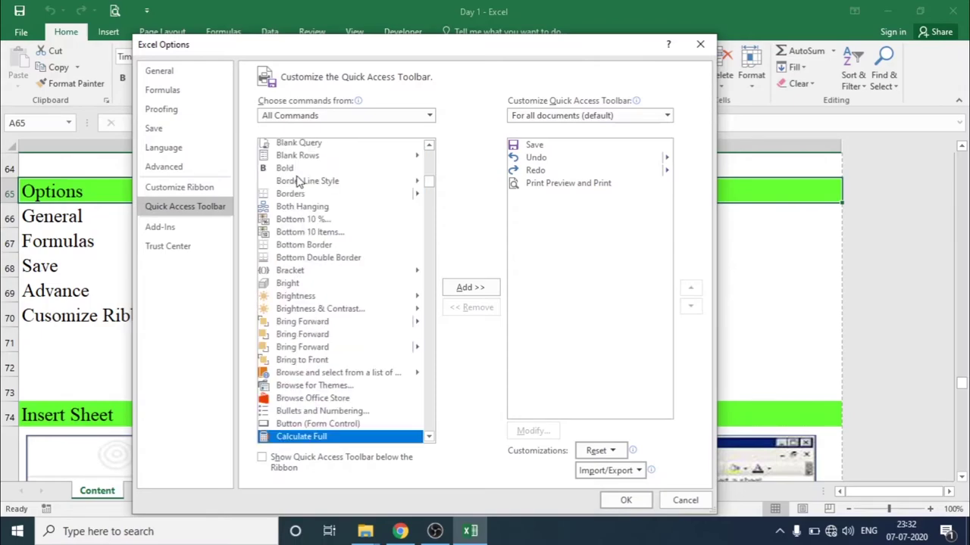
key(Down)
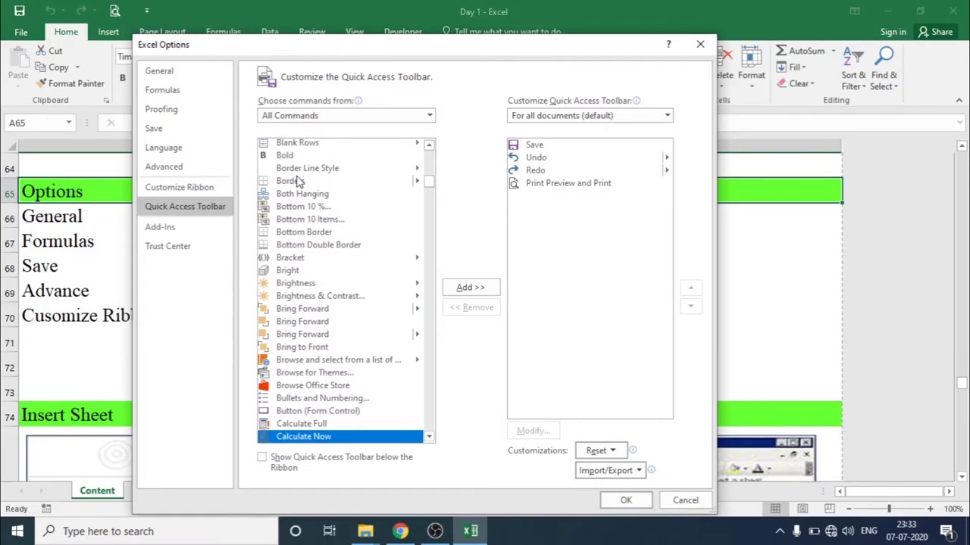
key(Down)
key(Down)
key(Down)
key(Down)
key(Down)
key(Down)
key(Down)
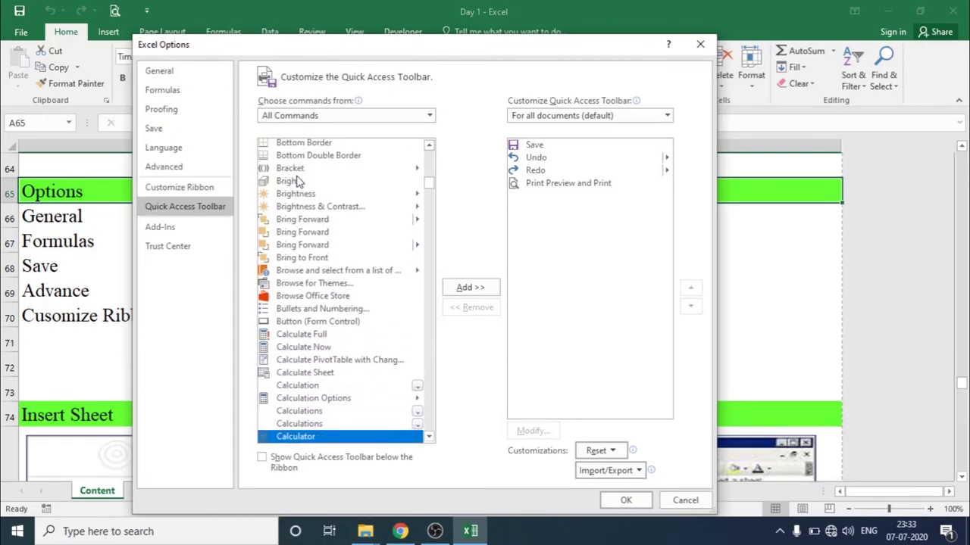
key(Down)
key(Down)
key(Down)
key(Down)
key(Up)
key(Up)
key(Up)
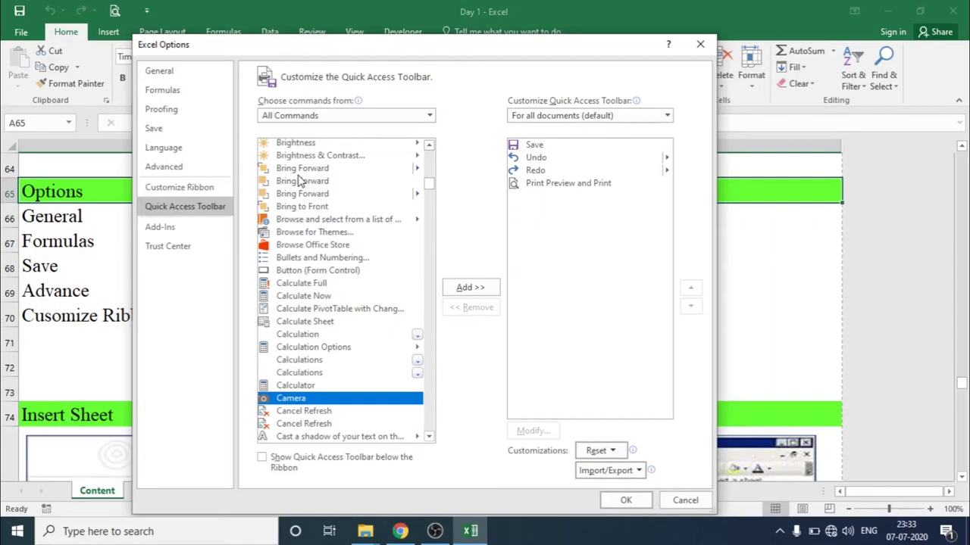
click(471, 289)
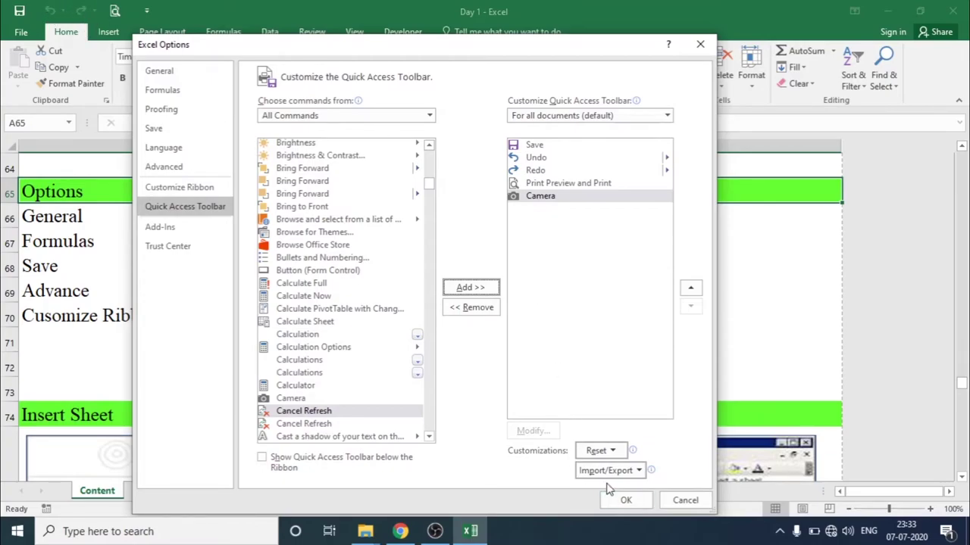
click(625, 501)
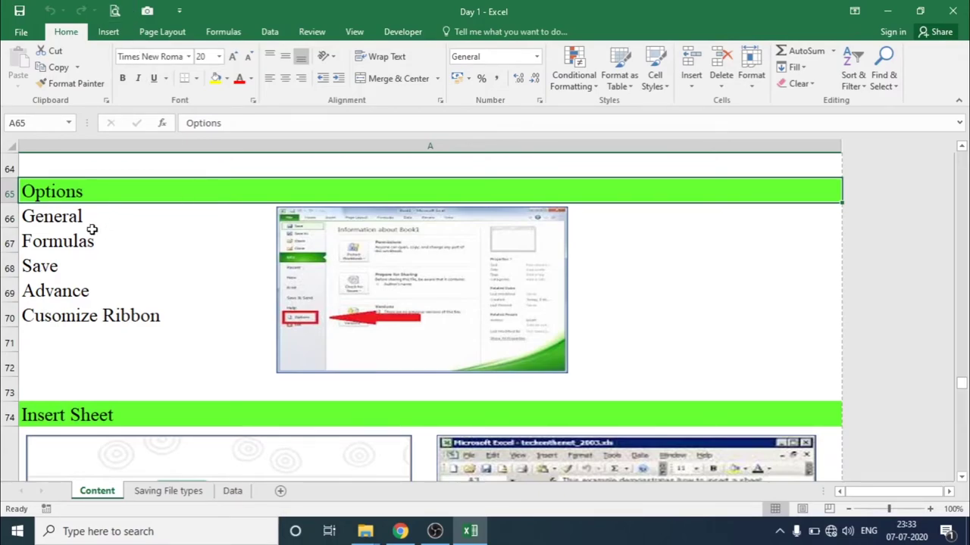
drag(81, 219, 80, 315)
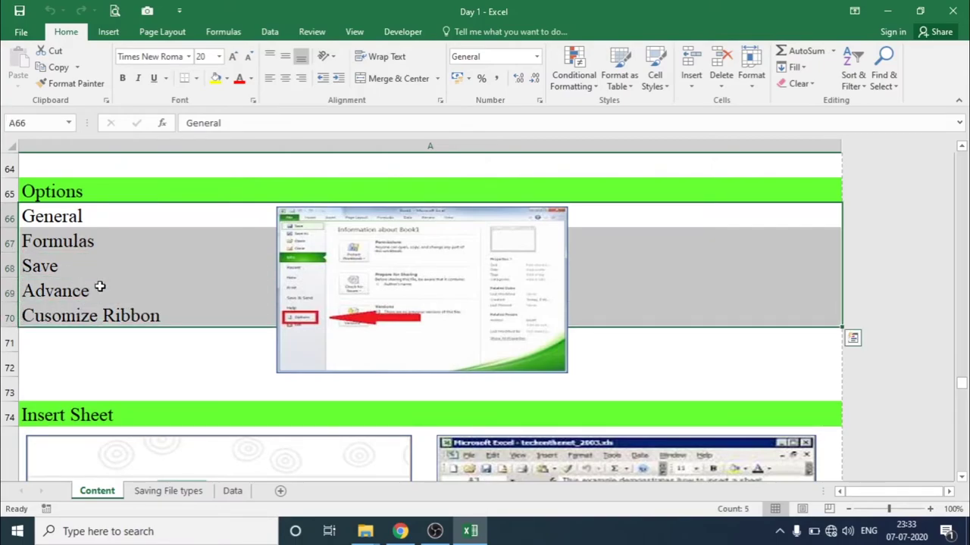
click(147, 13)
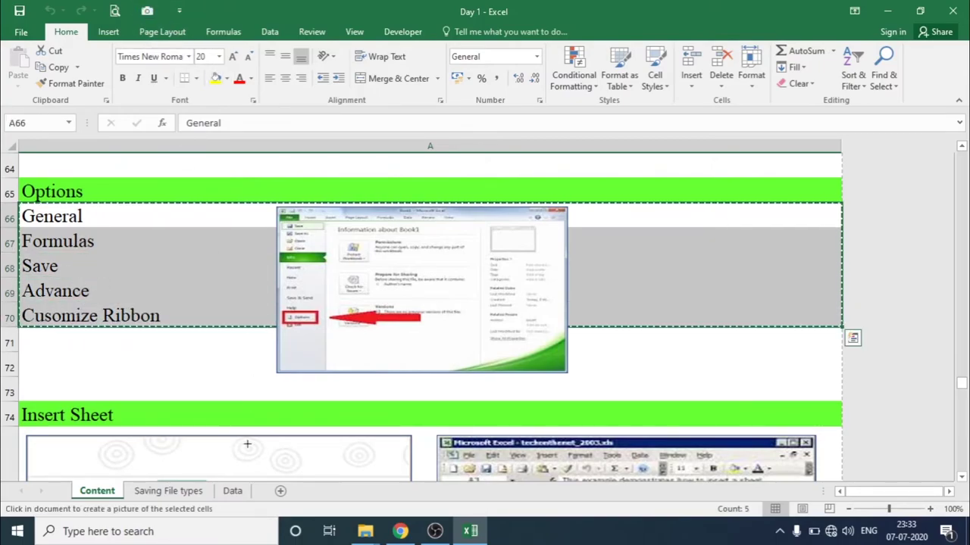
click(175, 395)
drag(321, 459, 215, 382)
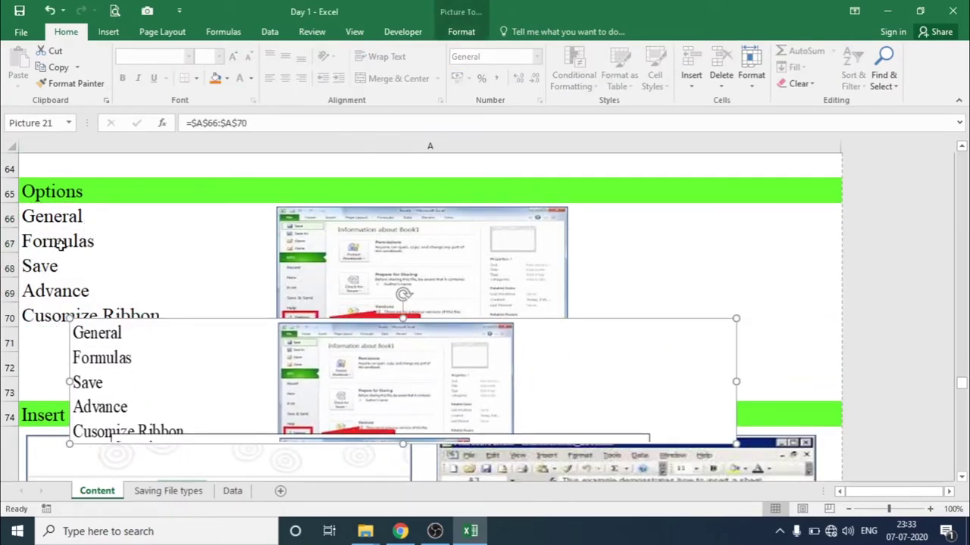
drag(188, 386, 213, 417)
click(56, 217)
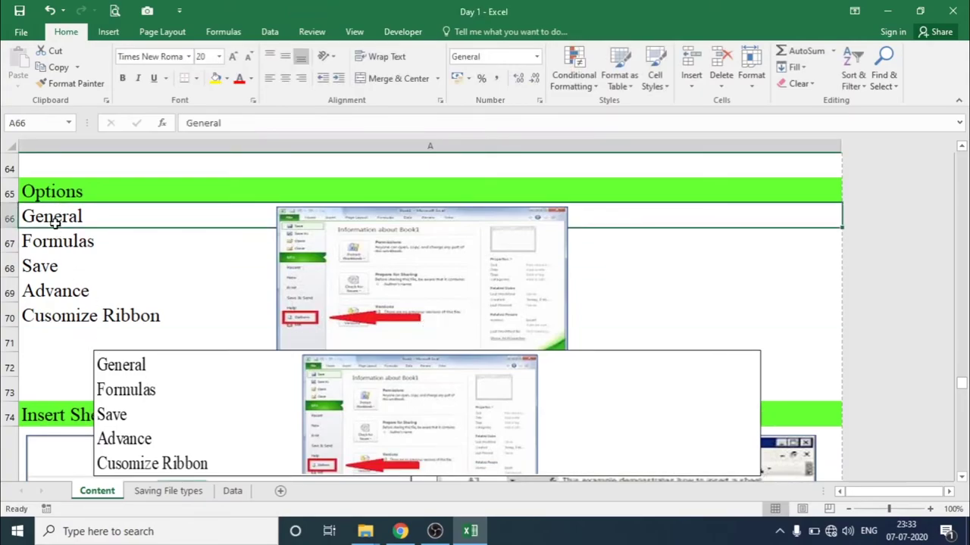
text(eeee)
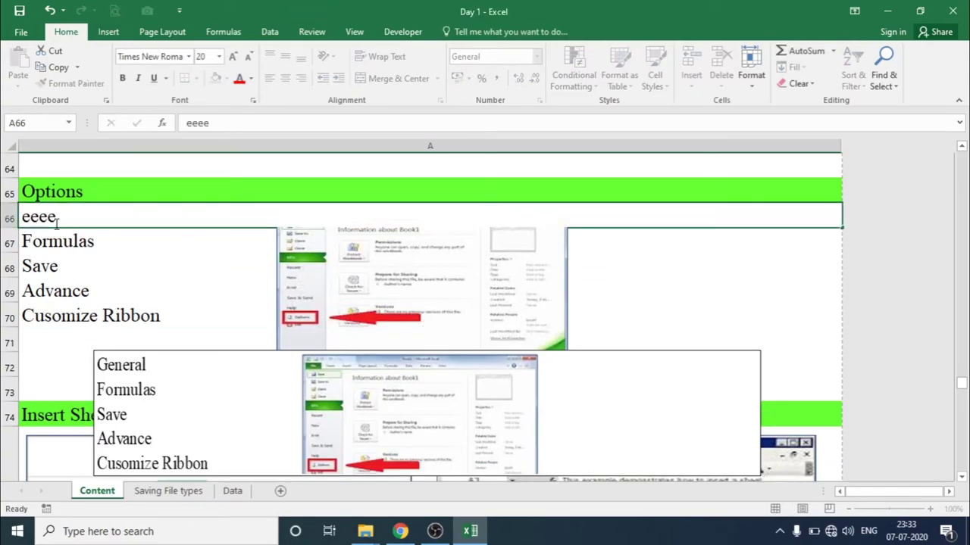
key(Return)
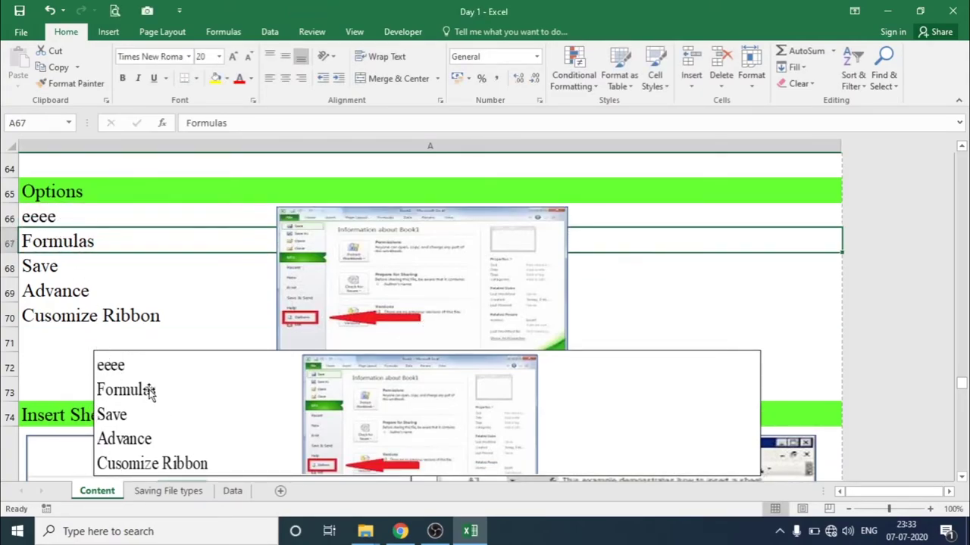
click(150, 392)
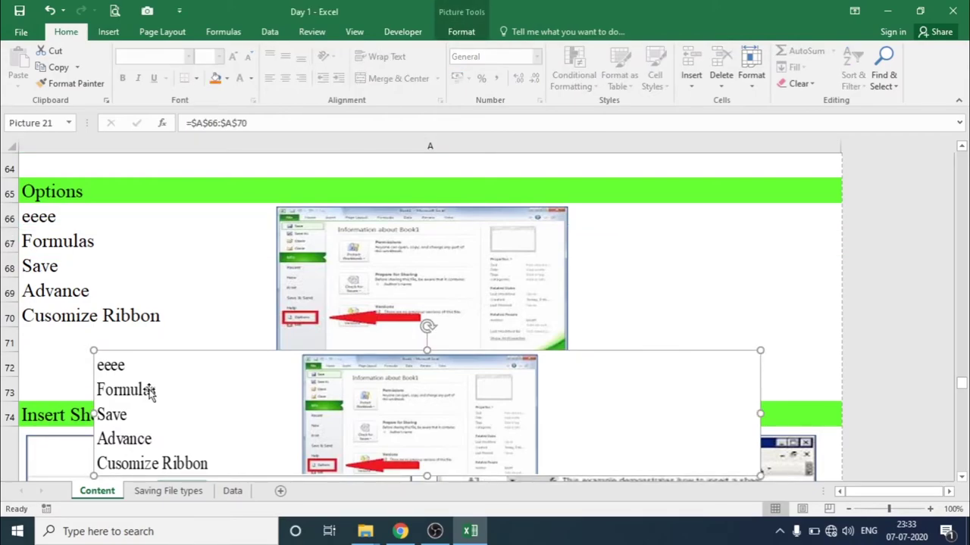
key(ctrl+z)
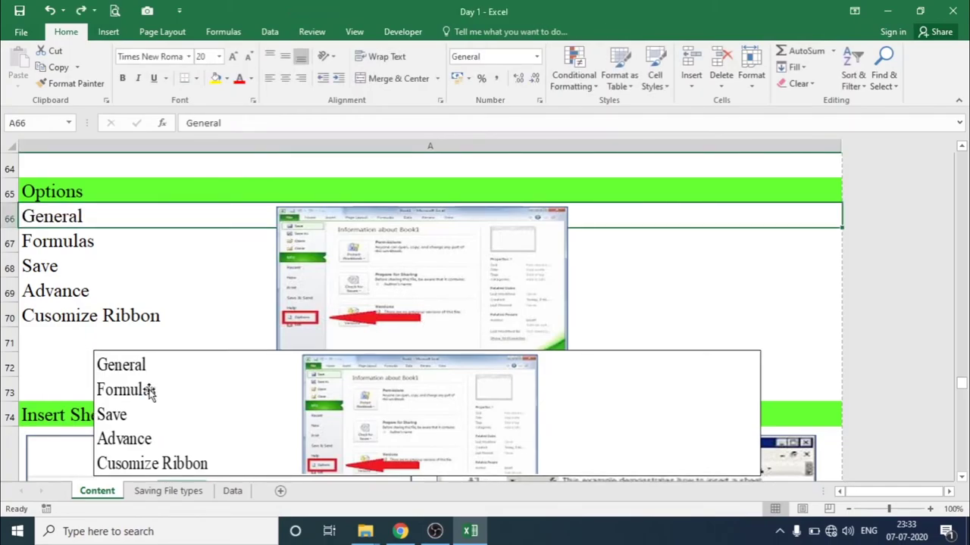
click(150, 392)
key(Delete)
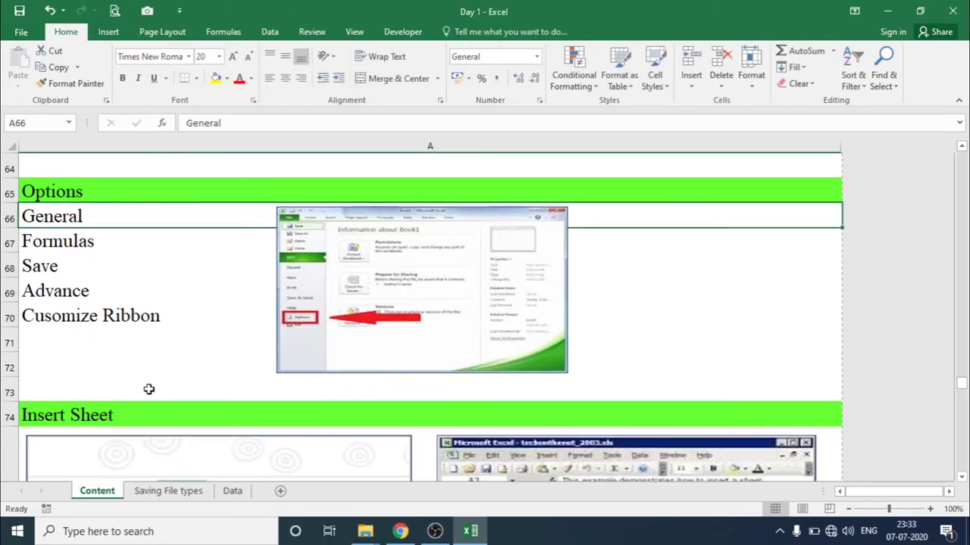